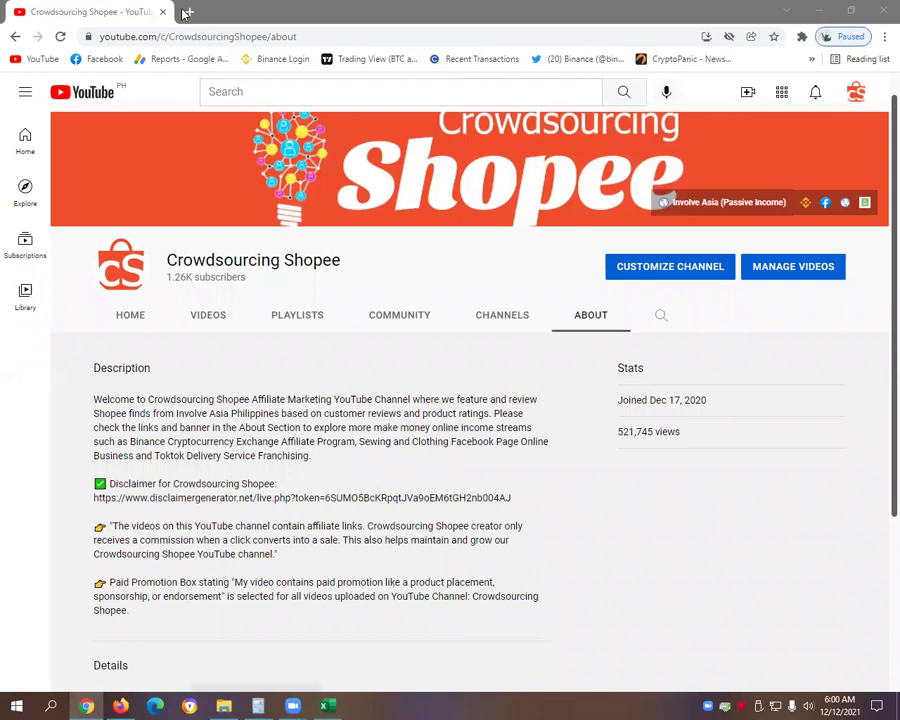
Search Google for "skill to php" in a new tab and open CoinGecko's CryptoBlades to PHP chart page
key(ctrl+t)
text(skill to )
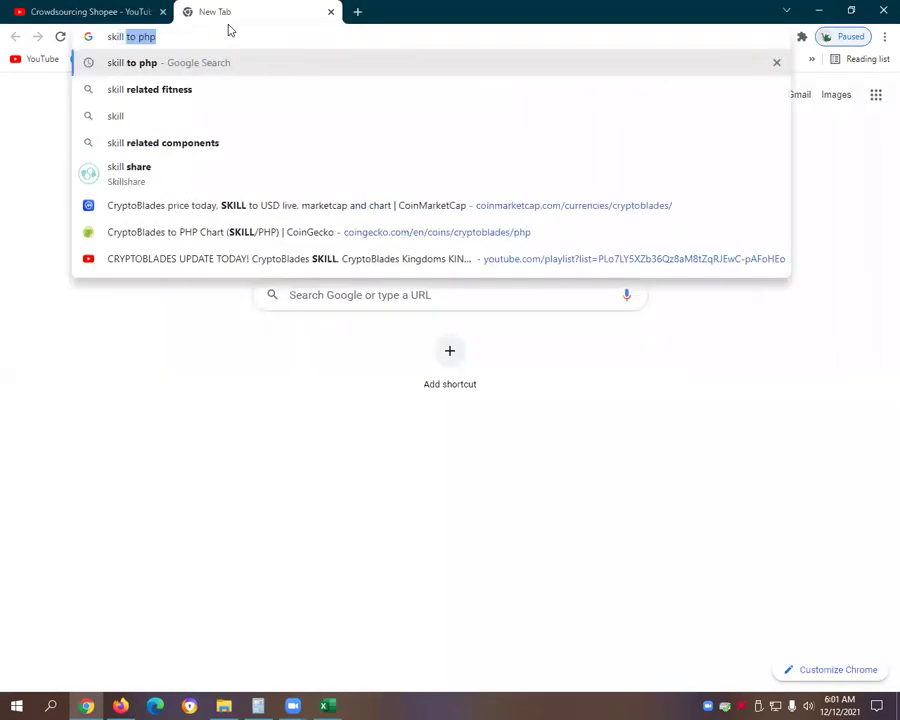
text(php)
key(Return)
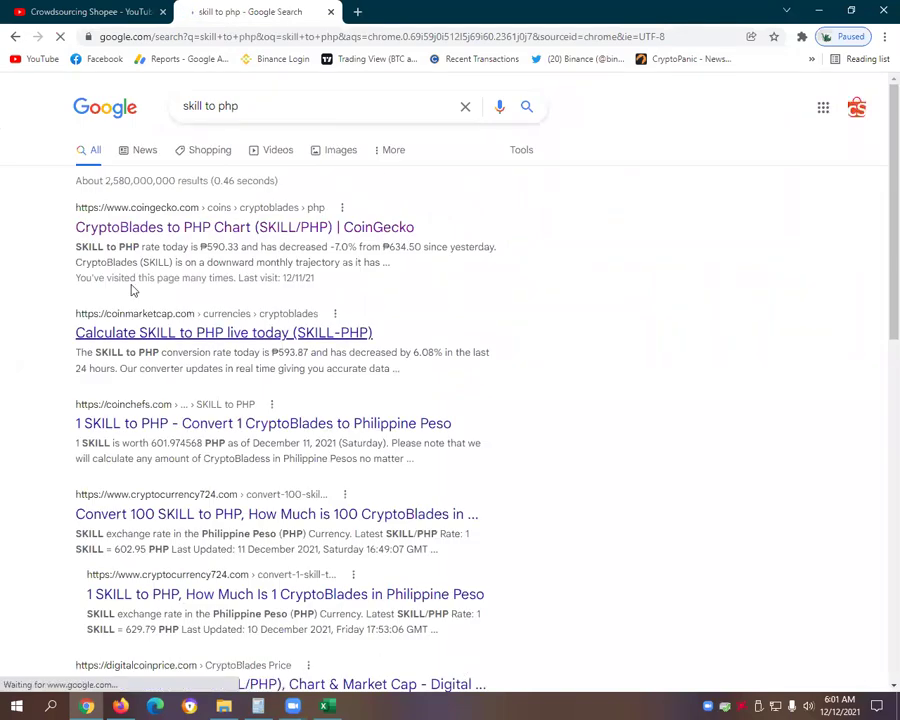
click(244, 227)
Convert 0.2269 SKILL to PHP in the page's converter
scroll(352, 555, down, 3)
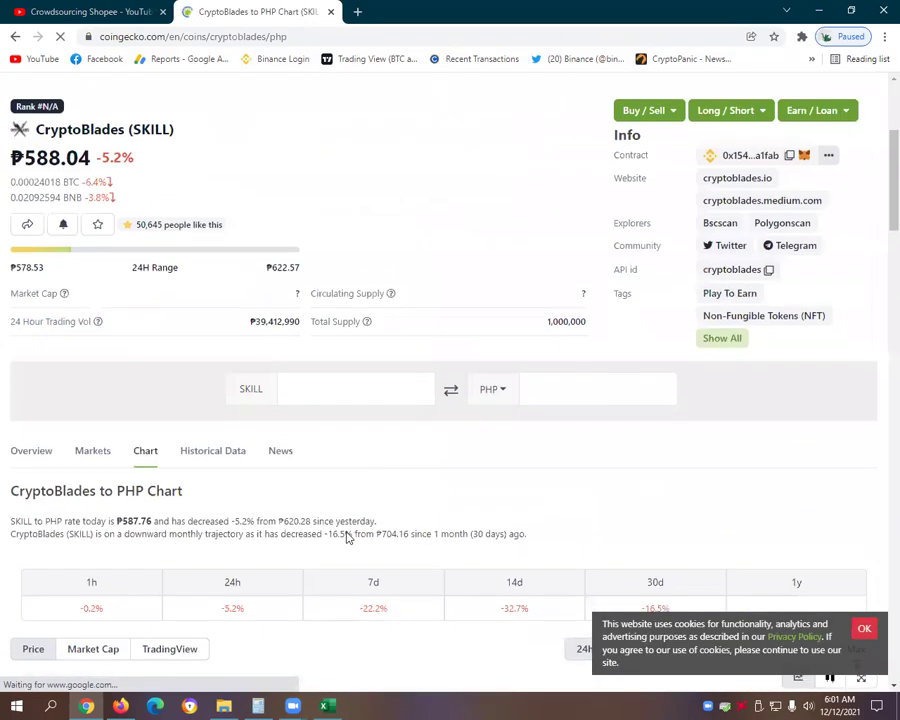
click(349, 393)
text(0.2269)
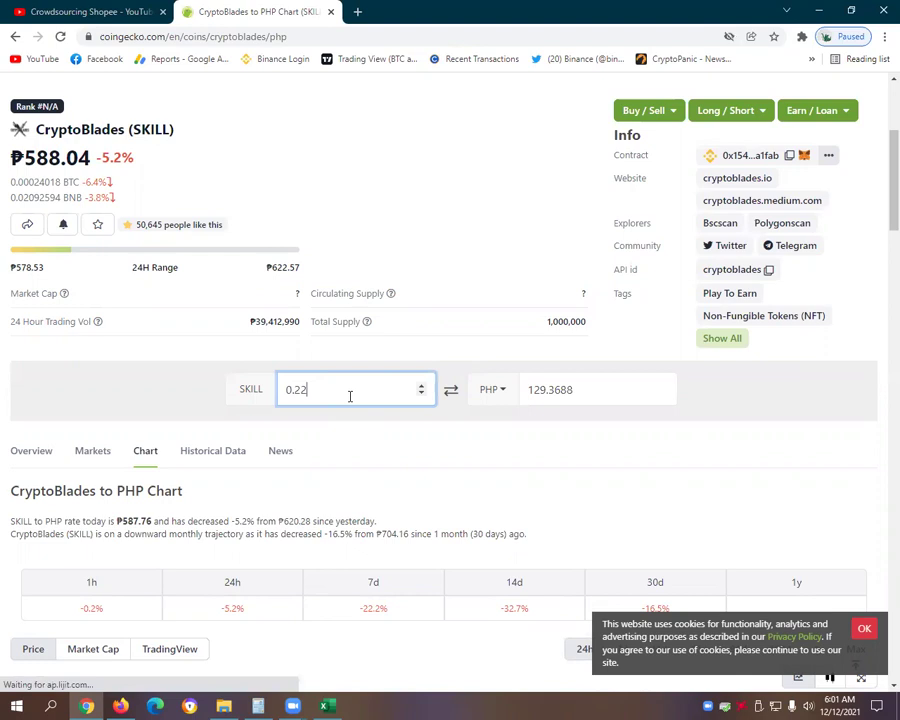
Copy 133.42 from the converted PHP amount into cell O23 of the Excel combat tracking workbook
click(630, 389)
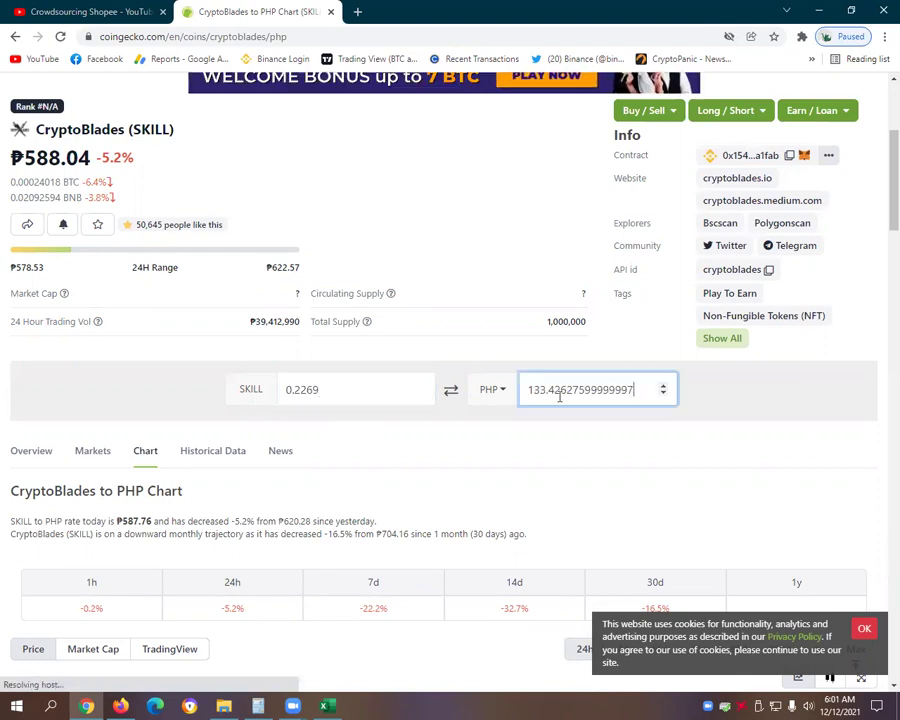
drag(560, 390, 398, 559)
key(ctrl+c)
key(alt+Tab)
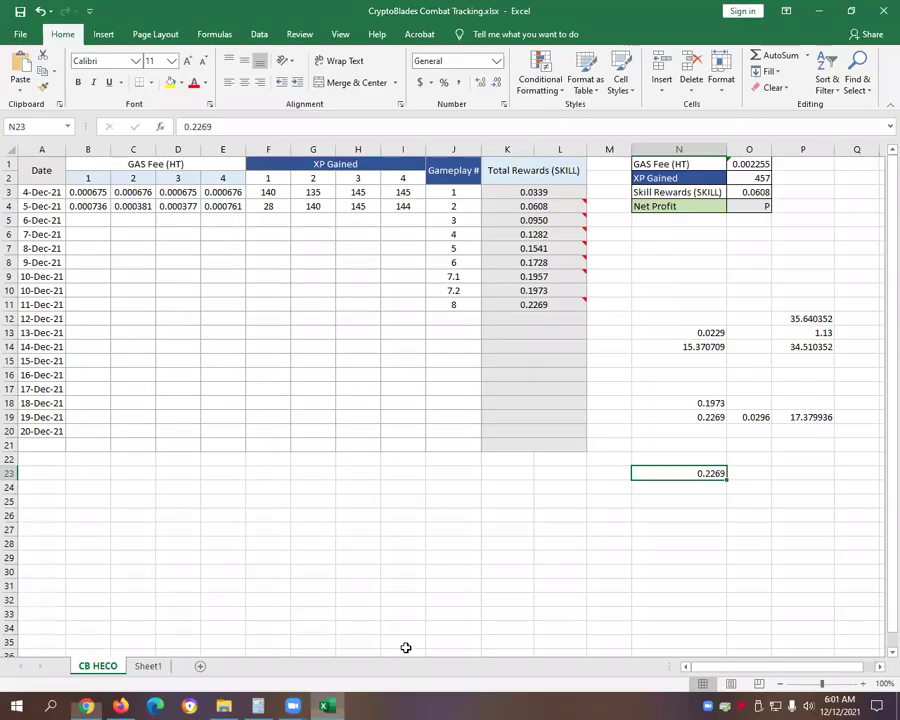
click(755, 474)
key(ctrl+v)
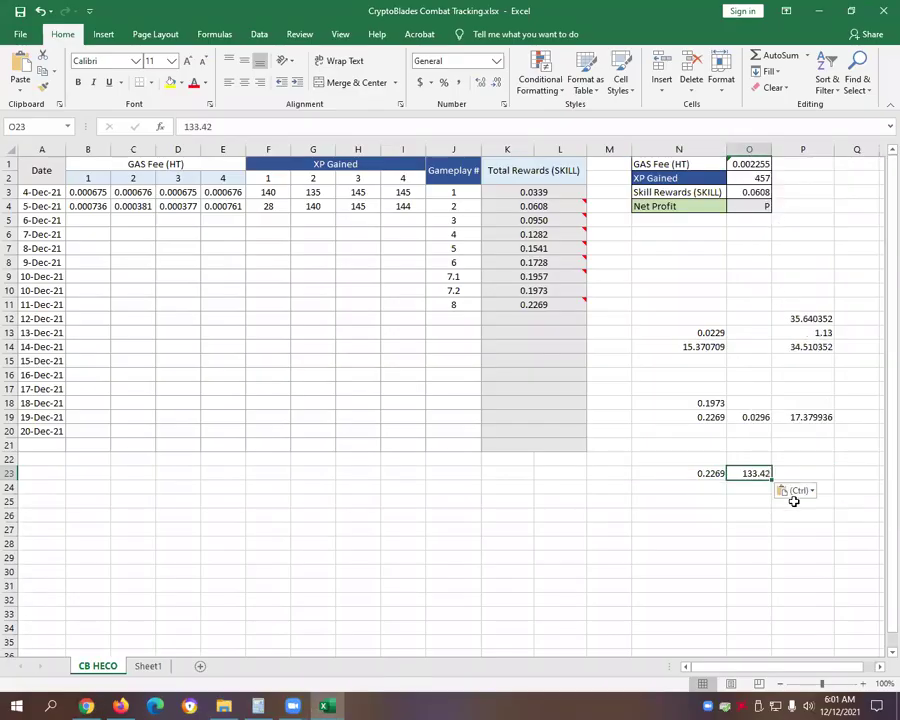
click(800, 515)
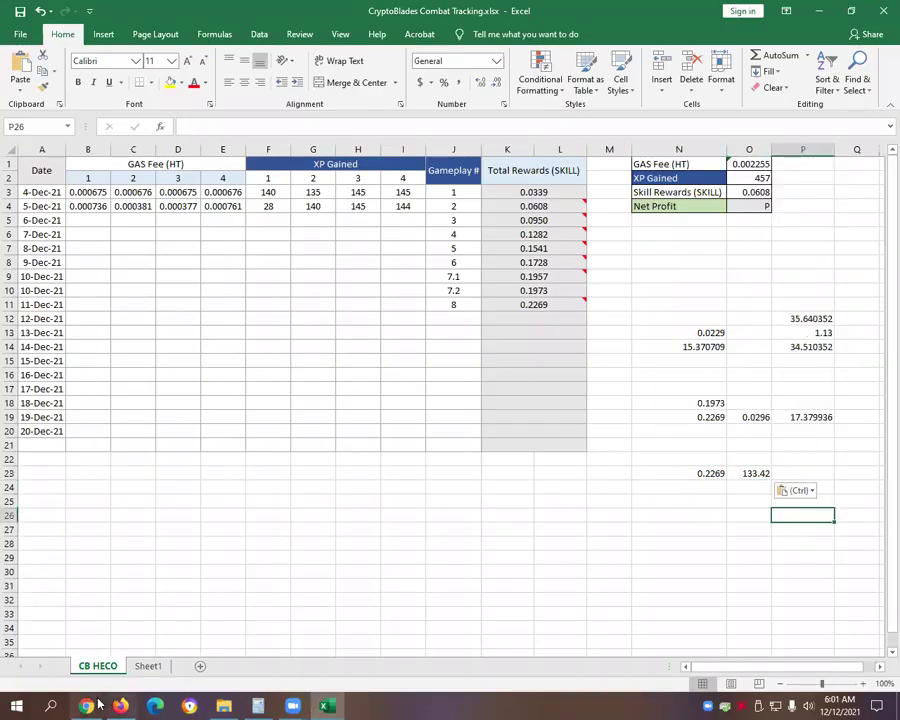
Copy the total SKILL balance, 0.2554, from the CryptoBlades page in Firefox into cell N24 of the Excel workbook
key(alt+Tab)
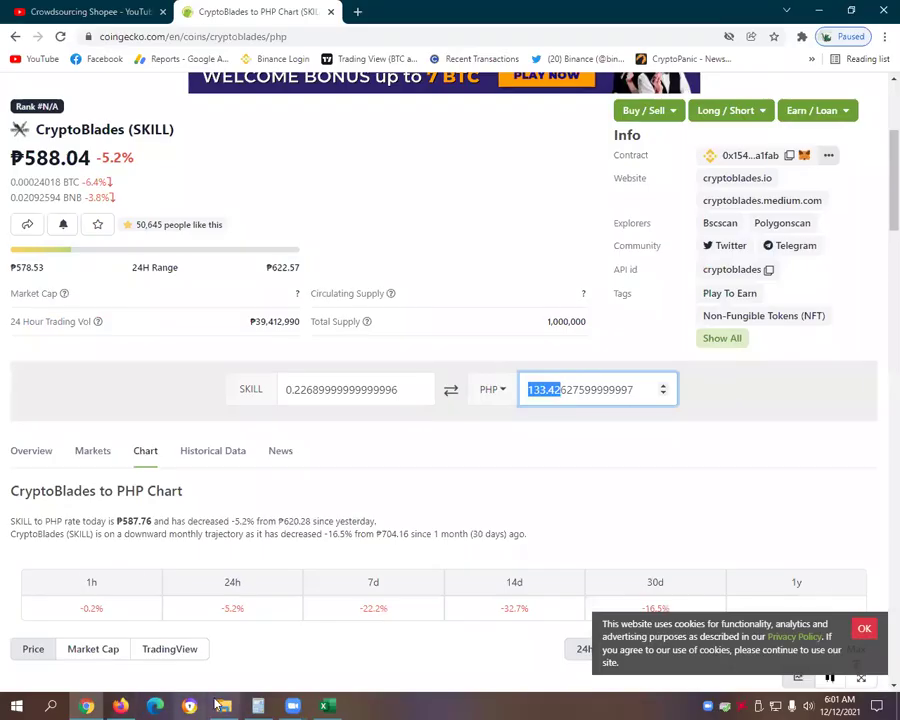
key(alt+Tab)
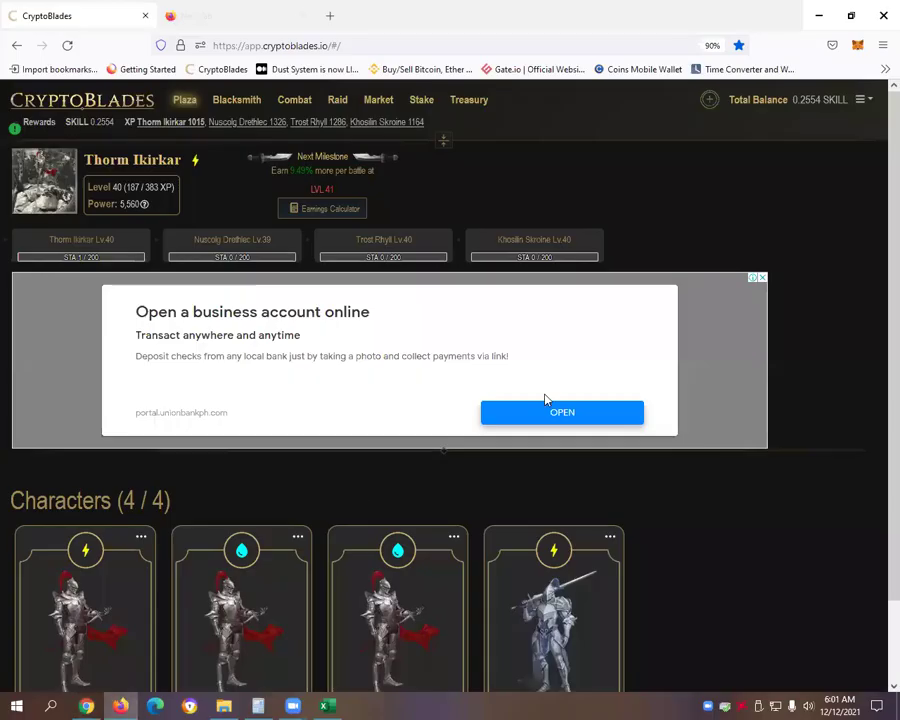
double_click(795, 100)
right_click(810, 100)
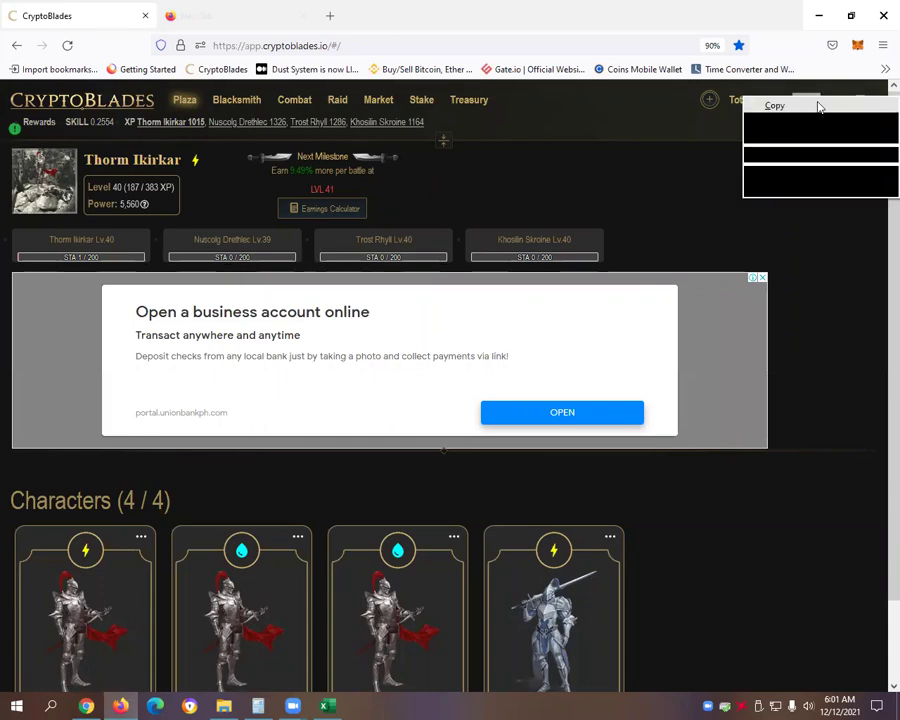
click(775, 77)
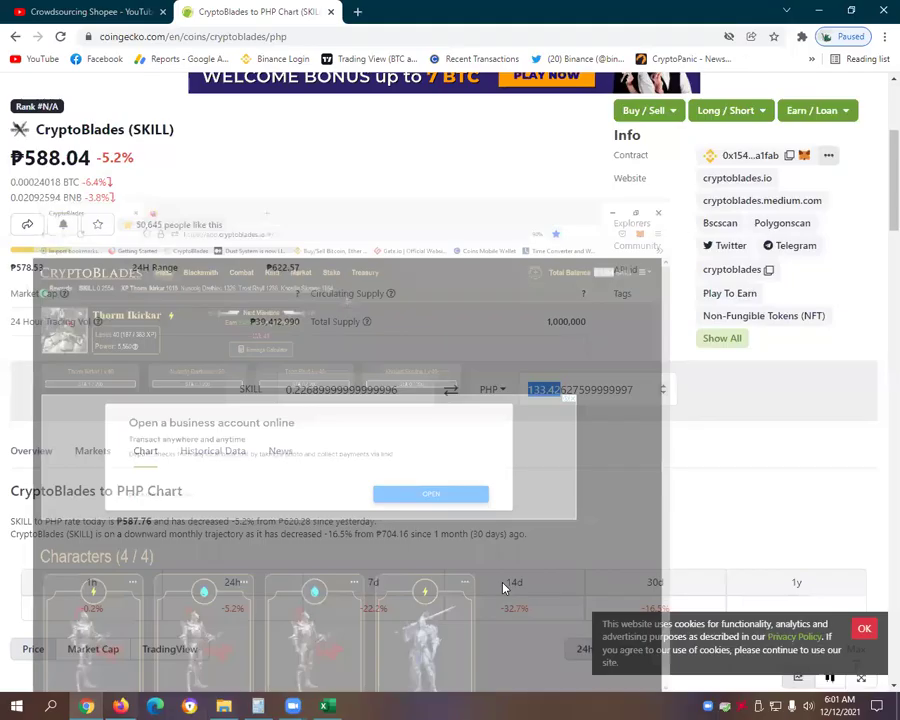
key(alt+Tab)
click(330, 706)
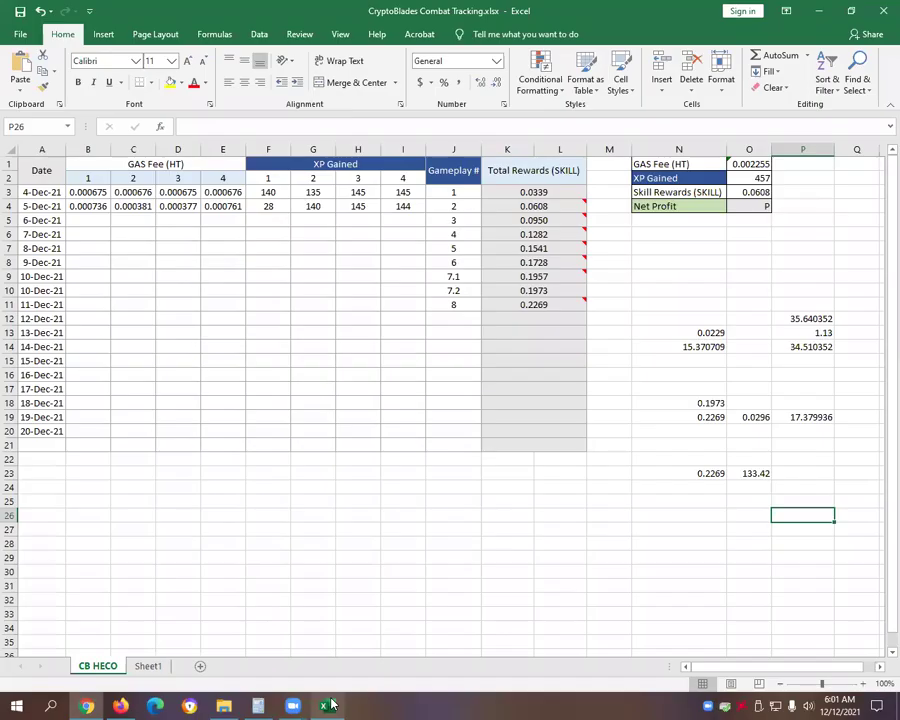
right_click(709, 491)
click(694, 232)
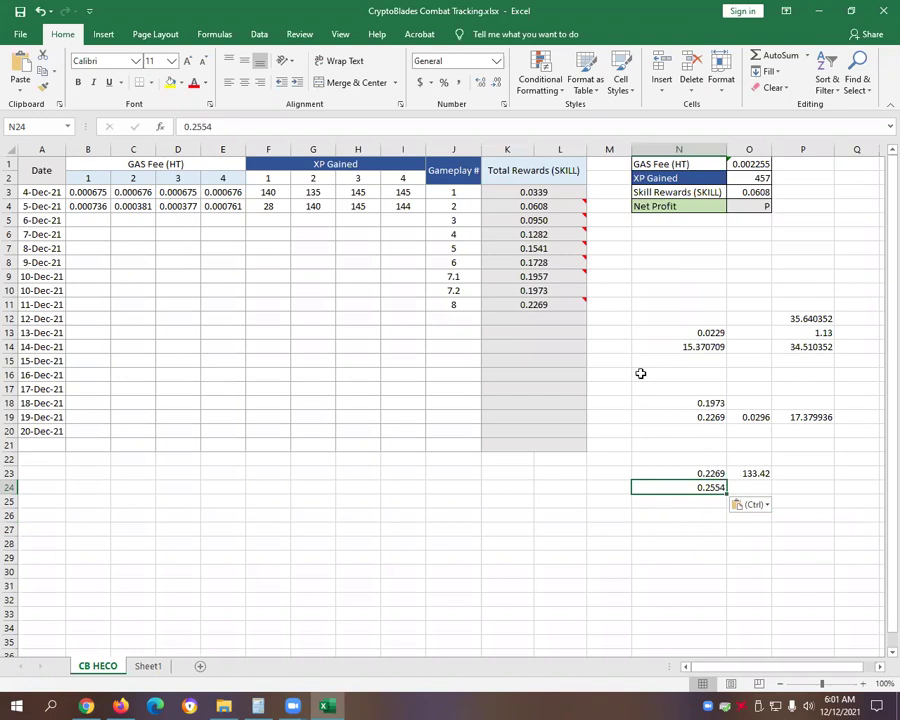
Record total rewards of 0.2554 SKILL and gameplay number 9 in the 12-Dec-21 row
right_click(557, 318)
click(609, 380)
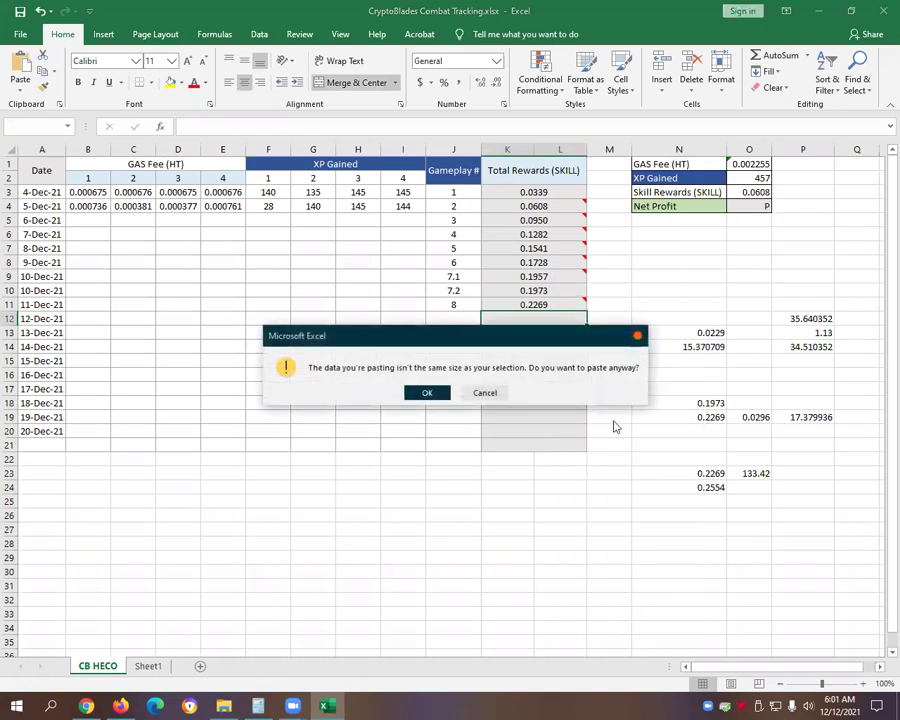
click(485, 392)
text(0.)
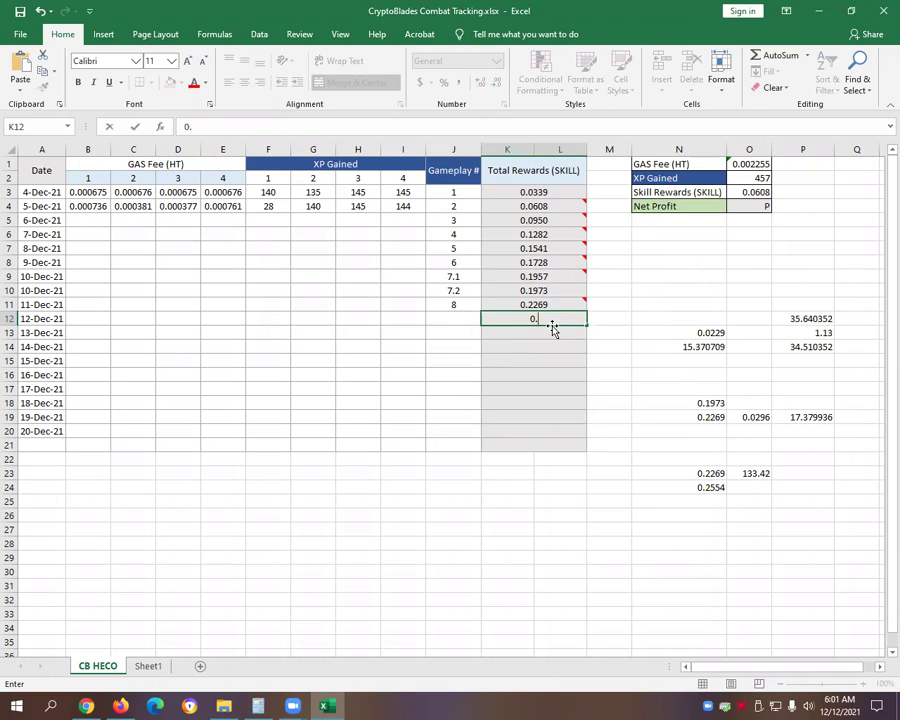
text(2554)
key(Return)
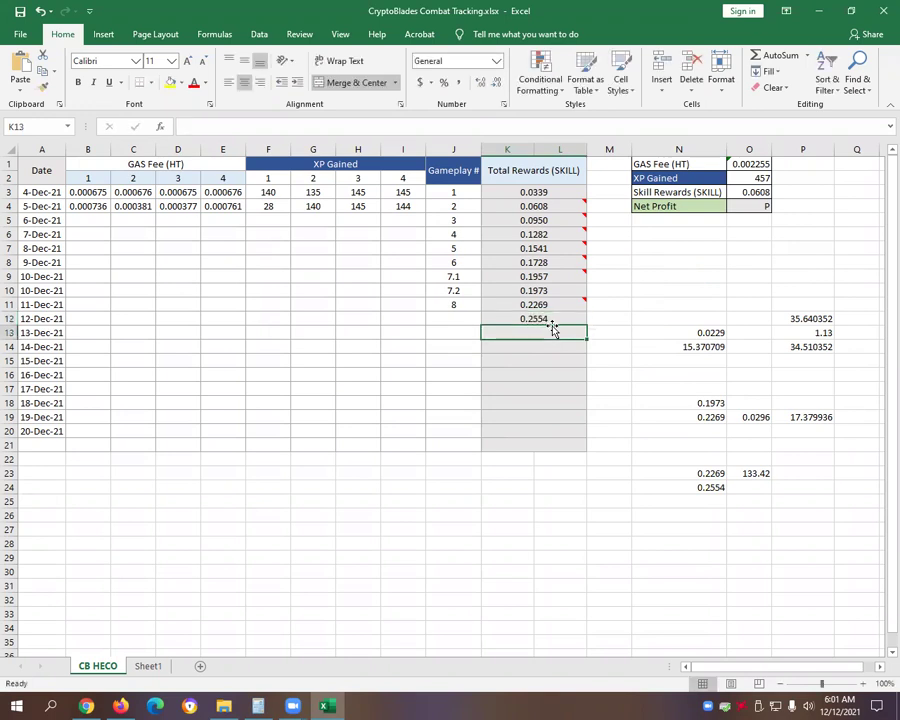
click(462, 318)
text(9)
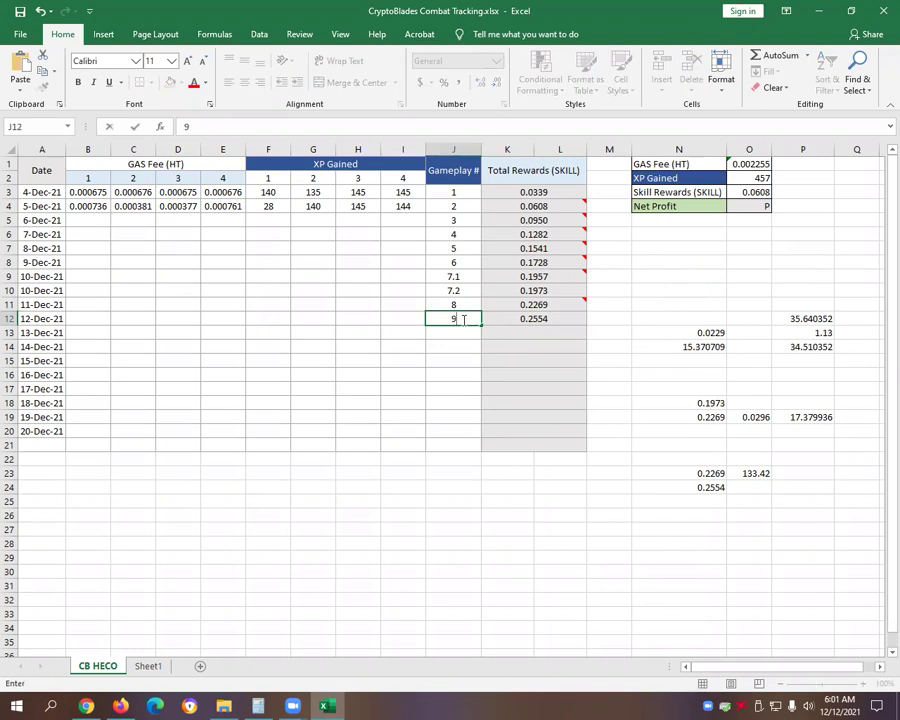
click(549, 517)
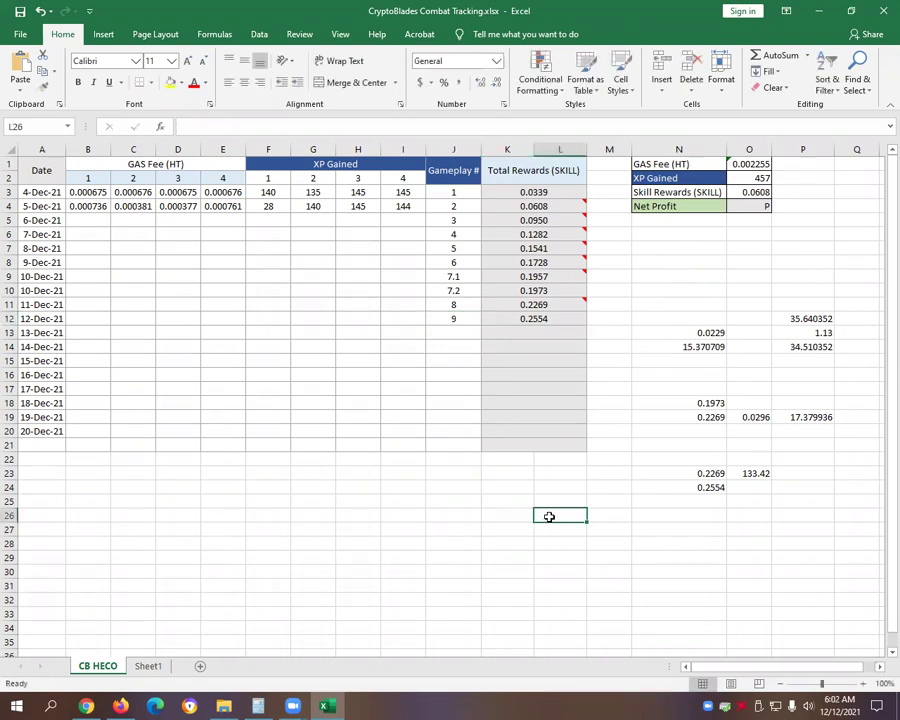
Calculate the SKILL earned since the previous gameplay in cell O24 with the formula =N24-N23
click(754, 488)
text(=)
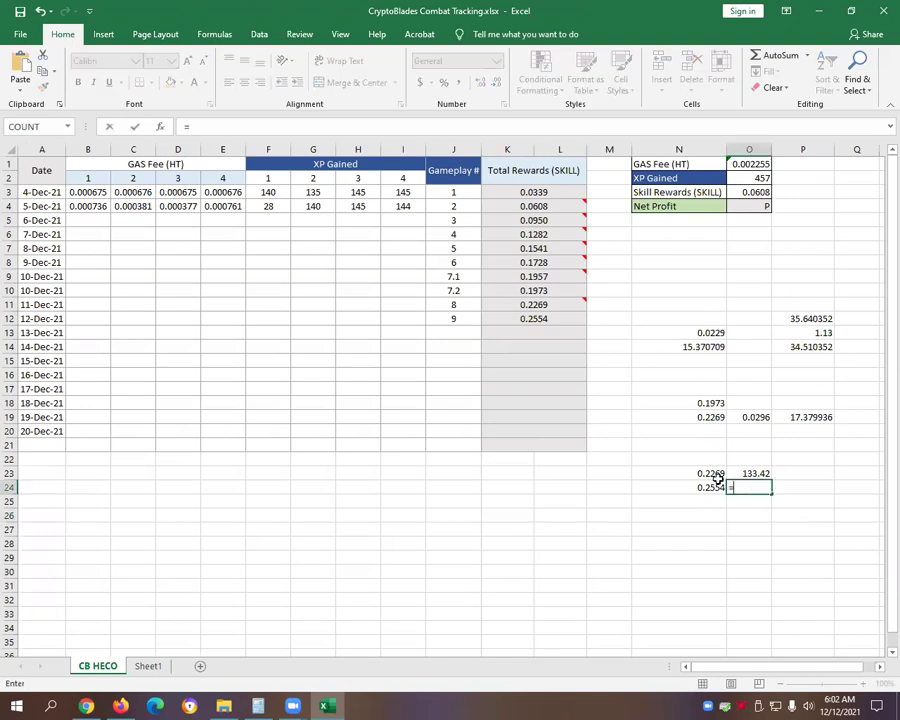
click(712, 488)
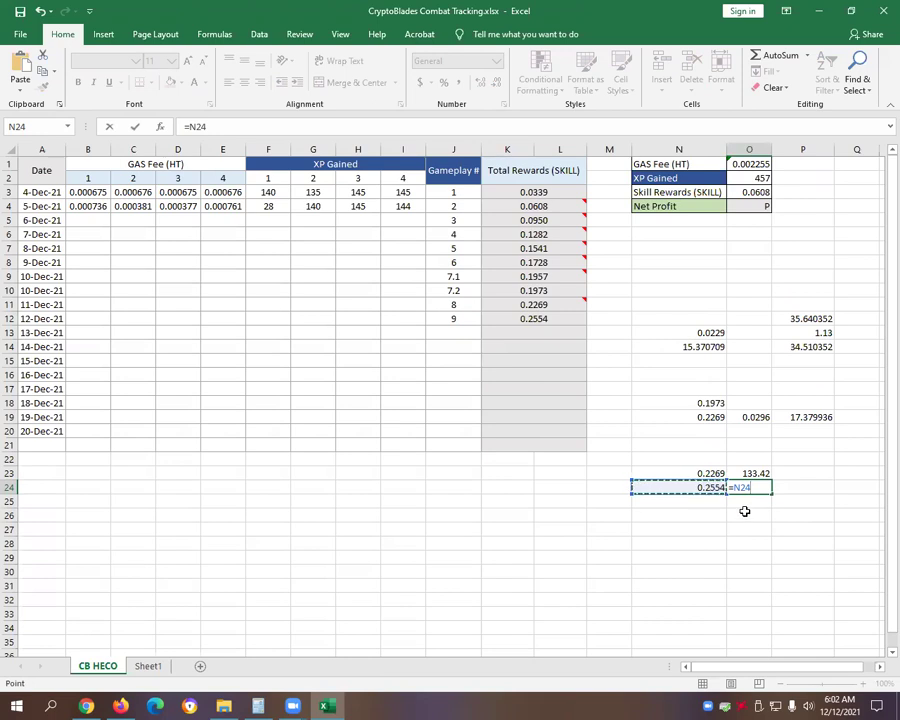
text(-)
click(713, 473)
key(Return)
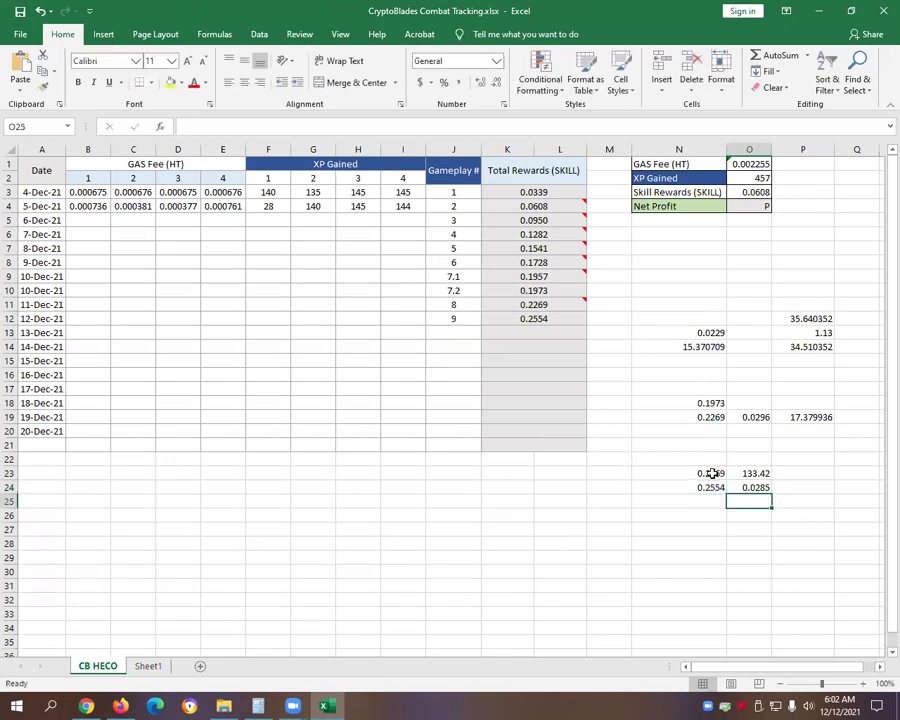
click(752, 487)
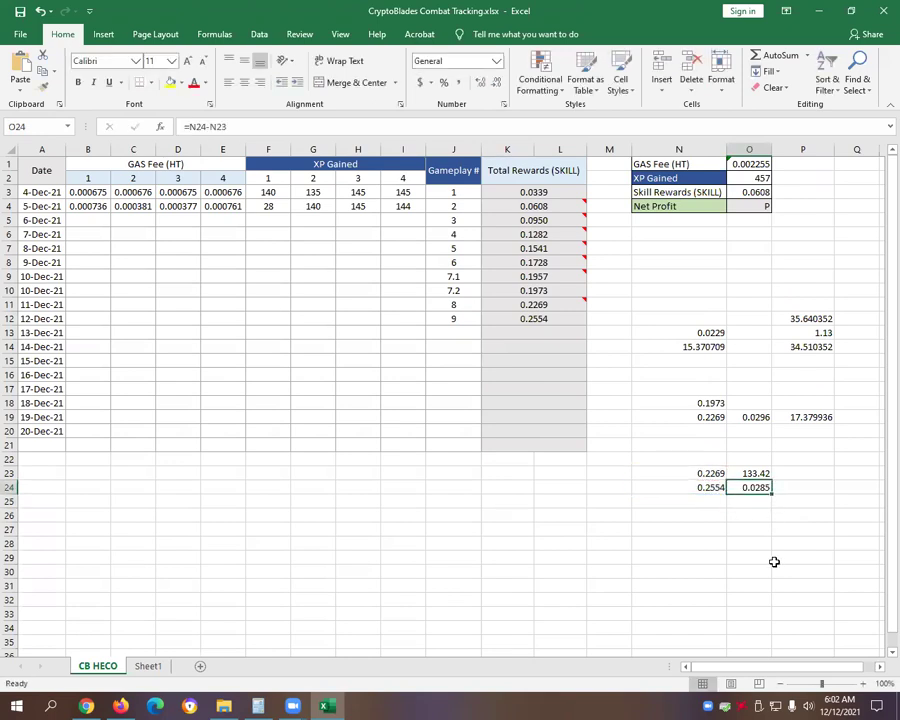
Switch to CoinGecko in Chrome and convert 0.0285 SKILL to PHP
click(87, 706)
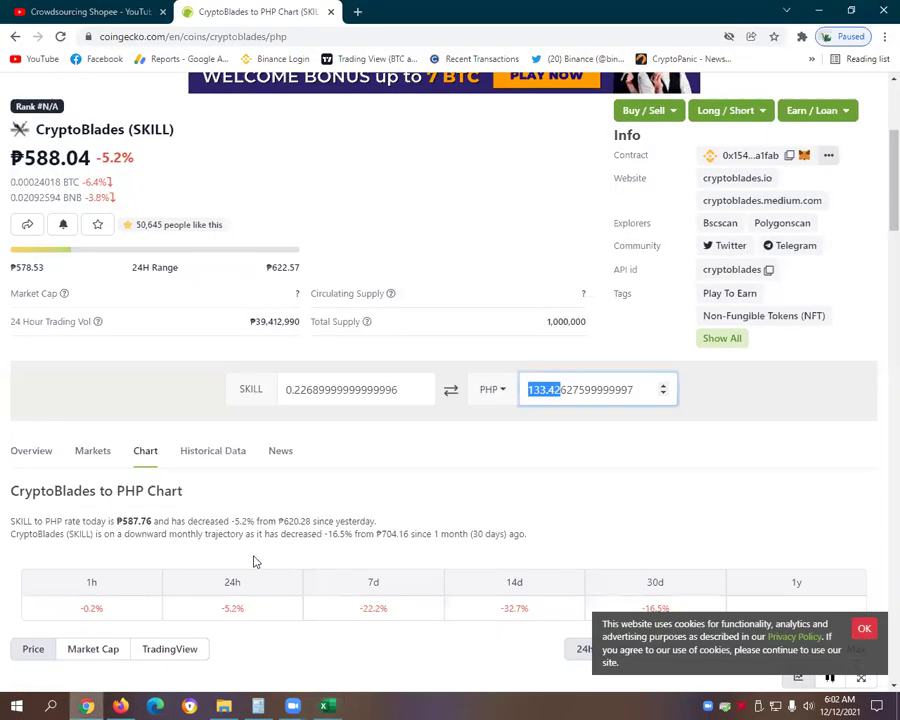
drag(405, 390, 286, 388)
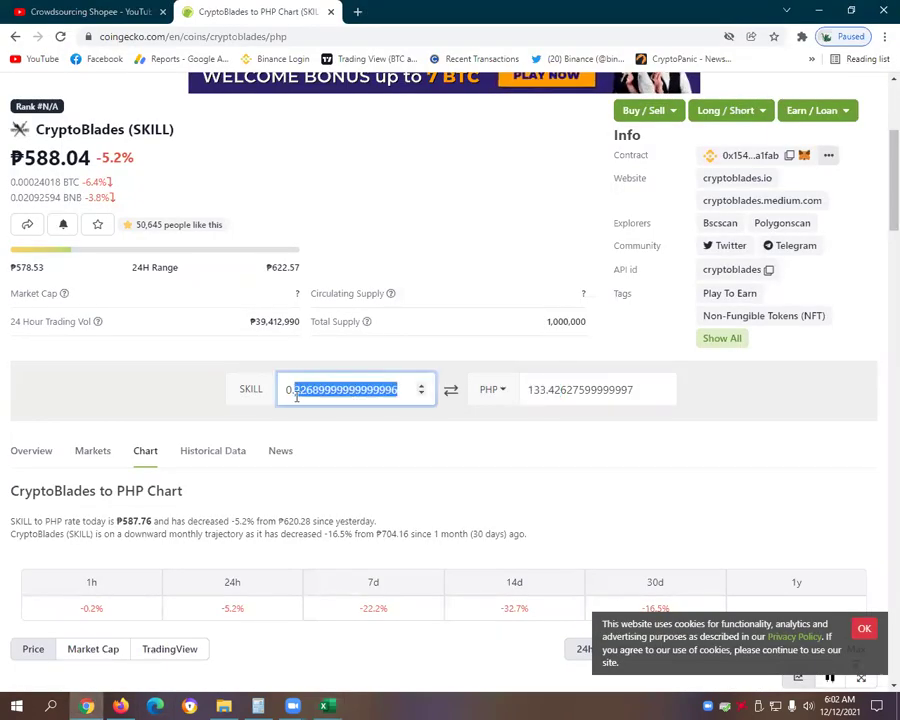
text(0.0285)
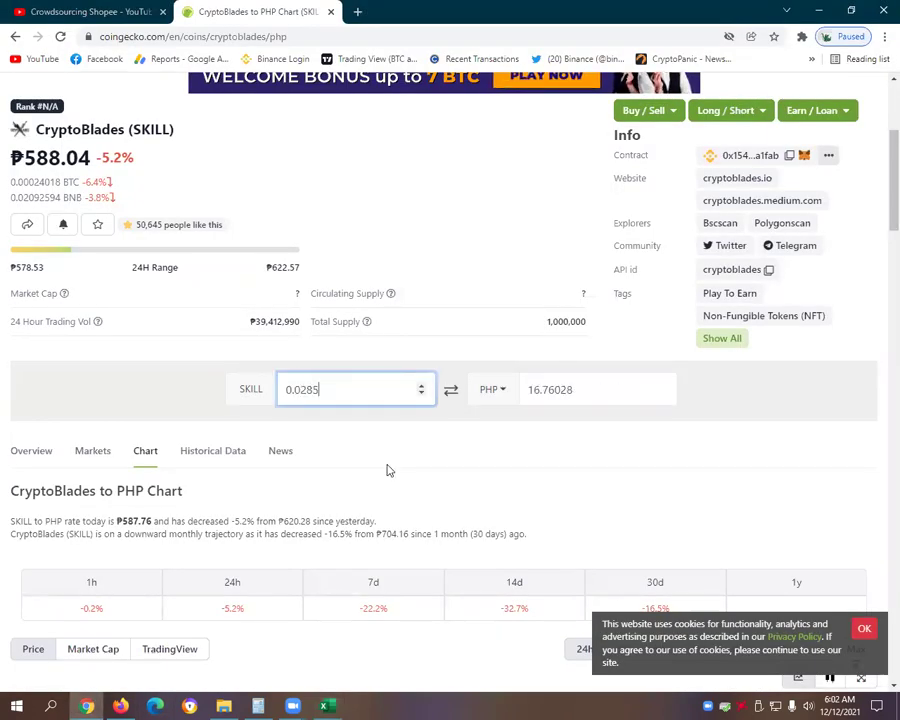
Copy the converted PHP amount, 16.76028, into cell P24 of the Excel workbook
drag(589, 392, 523, 395)
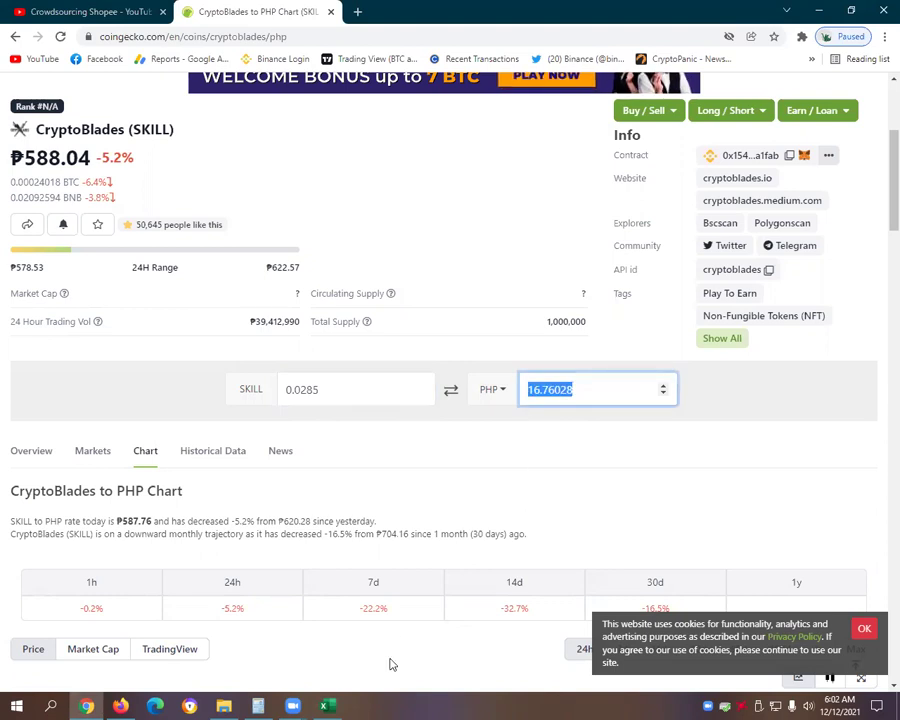
key(alt+Tab)
key(ctrl+v)
click(802, 556)
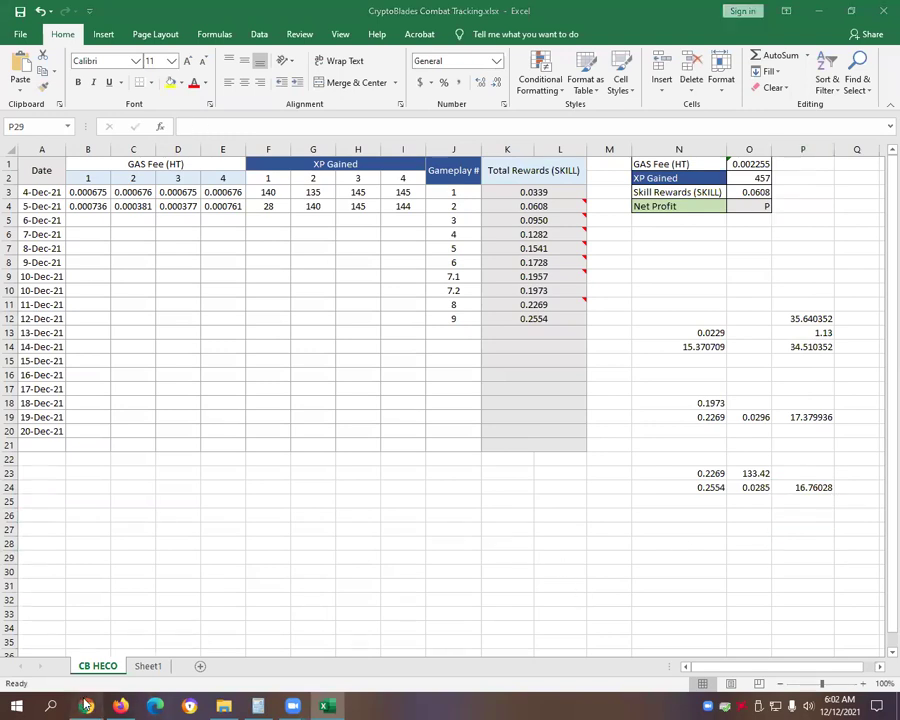
Review the current SKILL price in pesos and its percentage change on the CoinGecko page in Chrome
key(alt+Tab)
scroll(359, 481, up, 1)
click(427, 320)
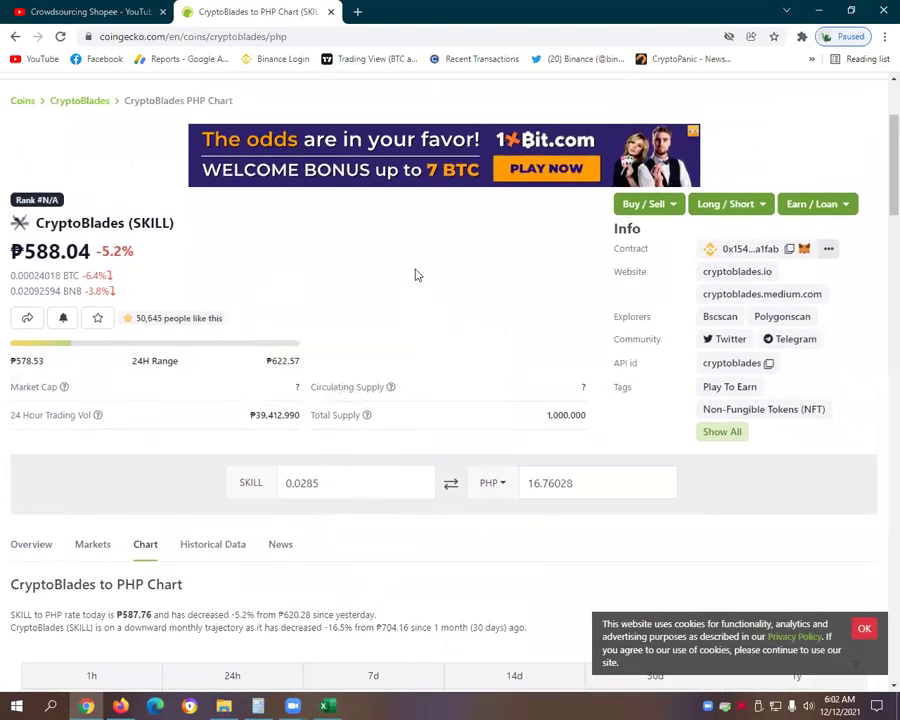
click(522, 490)
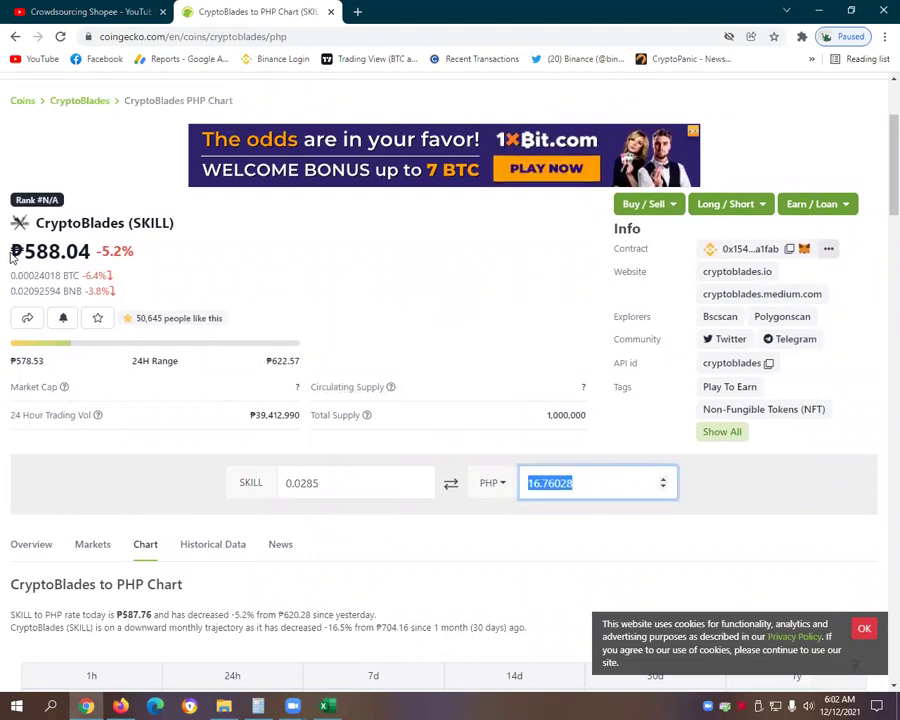
drag(12, 252, 136, 254)
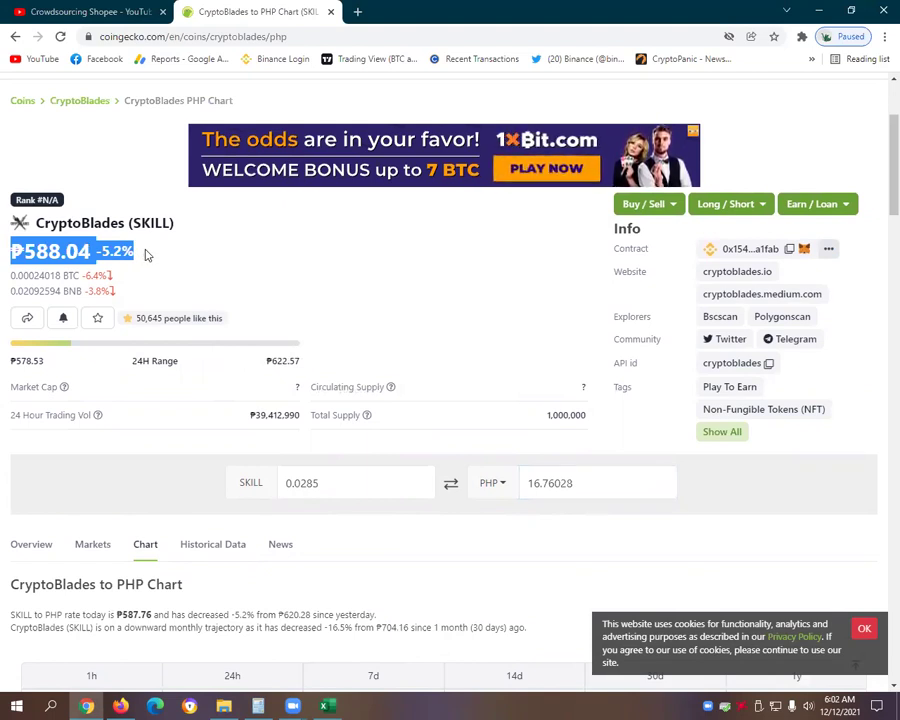
click(362, 265)
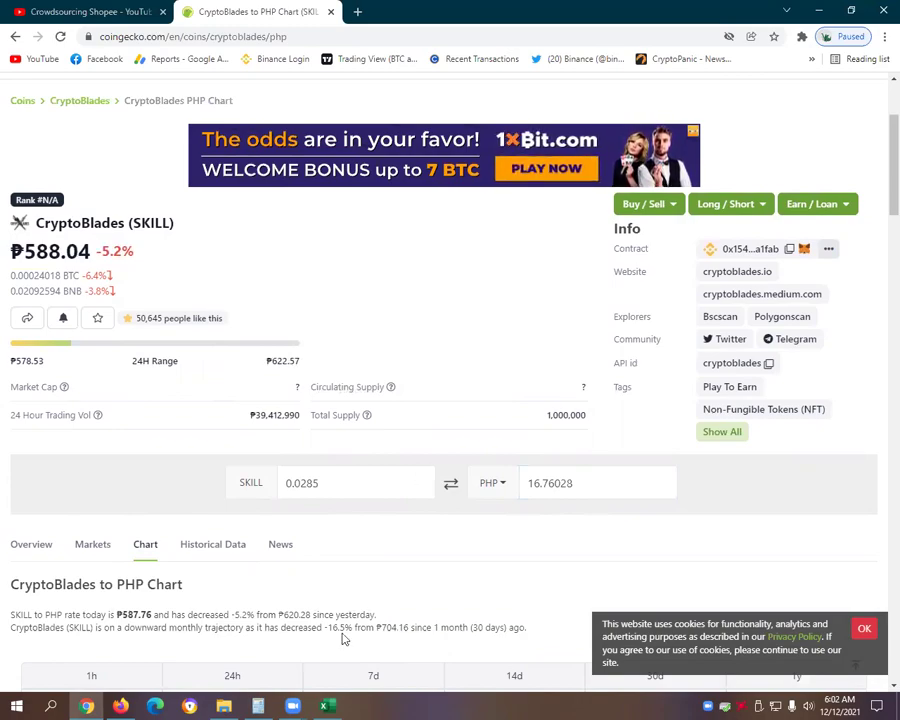
Review the Gameplay # entries in J3:J15 of the Excel workbook and return to CoinGecko in Chrome
click(326, 706)
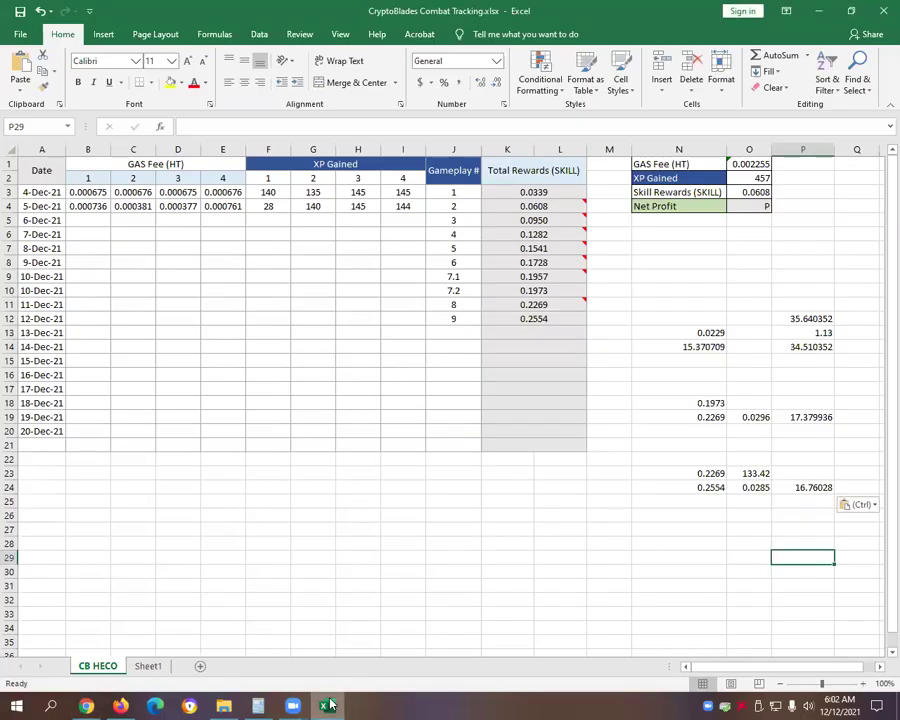
drag(455, 193, 458, 369)
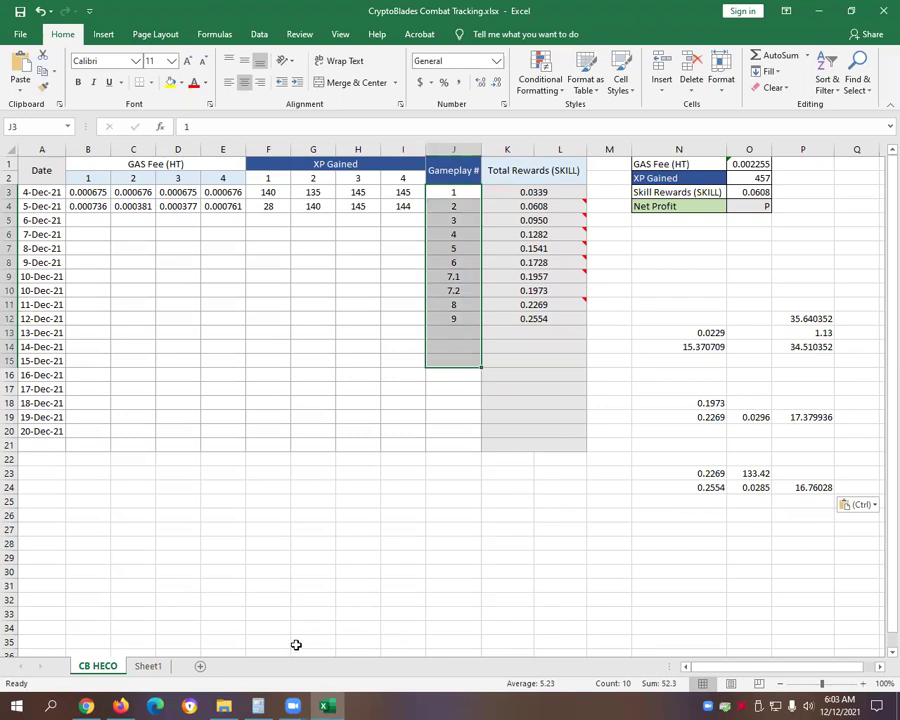
key(alt+Tab)
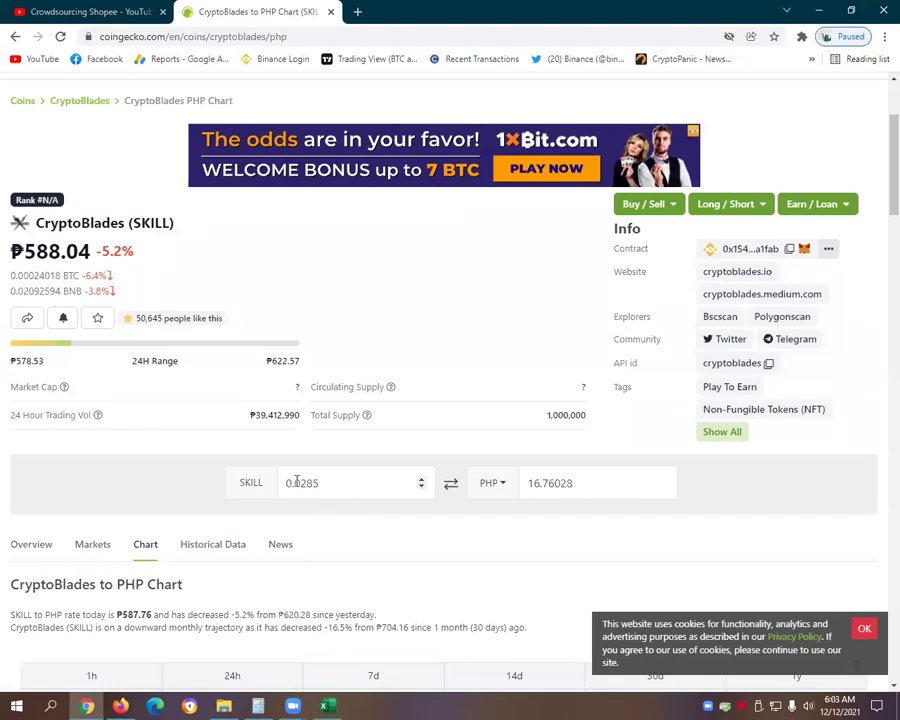
Convert 0.2554 SKILL to PHP in the CoinGecko converter
double_click(354, 479)
text(2554)
click(431, 544)
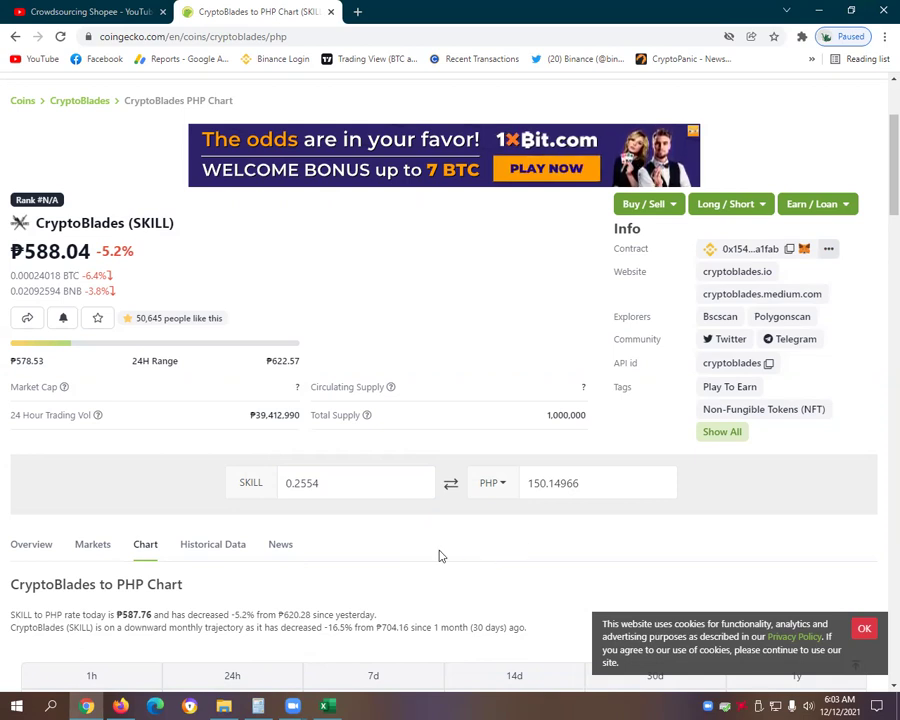
Open the video manager from the Crowdsourcing Shopee YouTube channel and review the visibility, monetization and dates of the uploaded videos
click(106, 12)
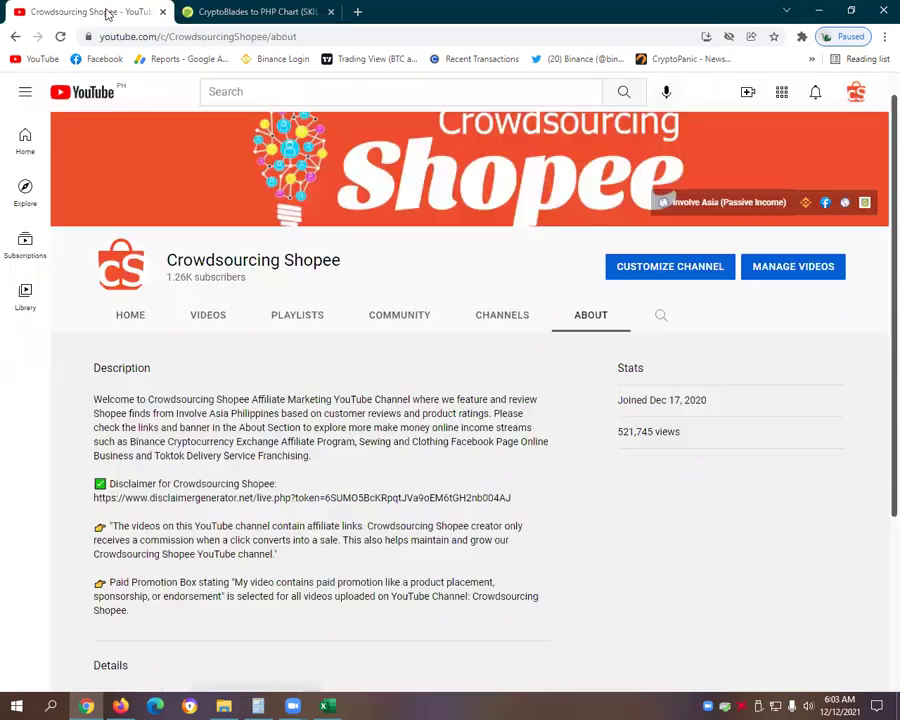
click(797, 272)
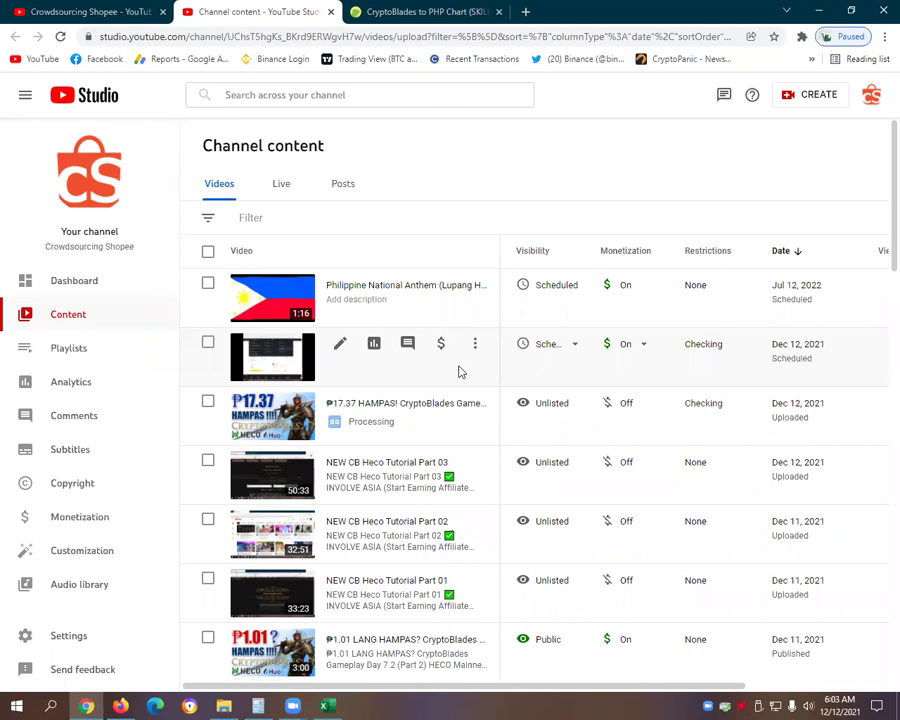
scroll(672, 480, down, 3)
scroll(647, 490, up, 3)
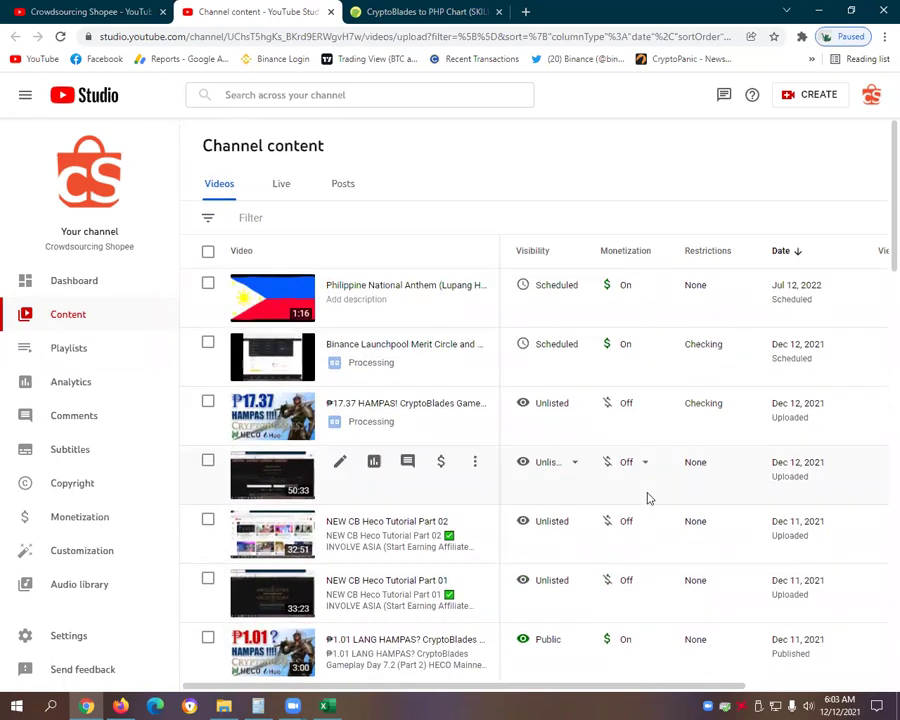
scroll(518, 570, down, 3)
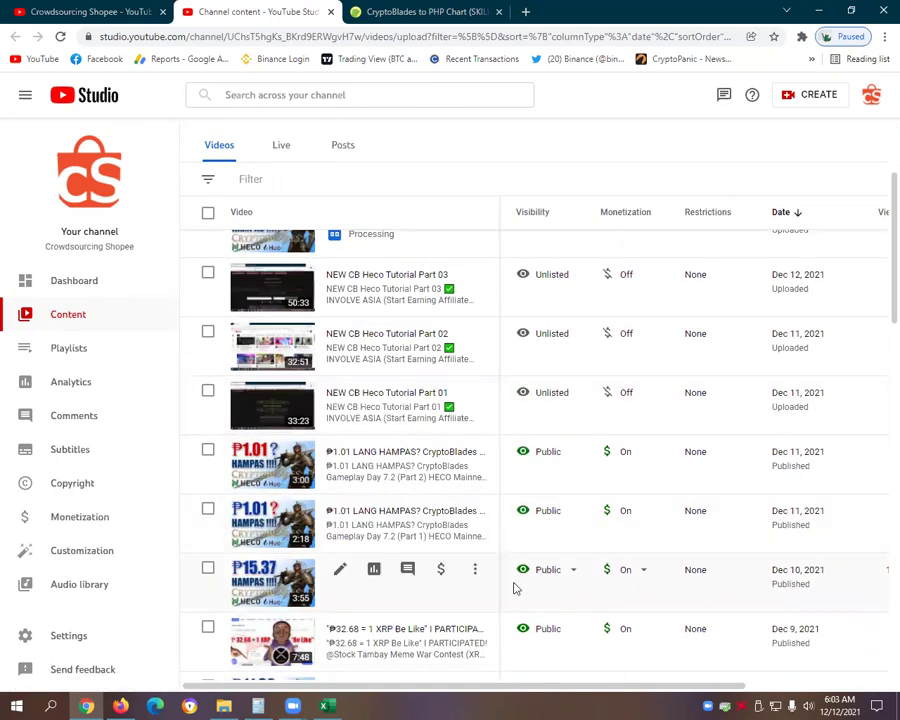
scroll(513, 582, up, 3)
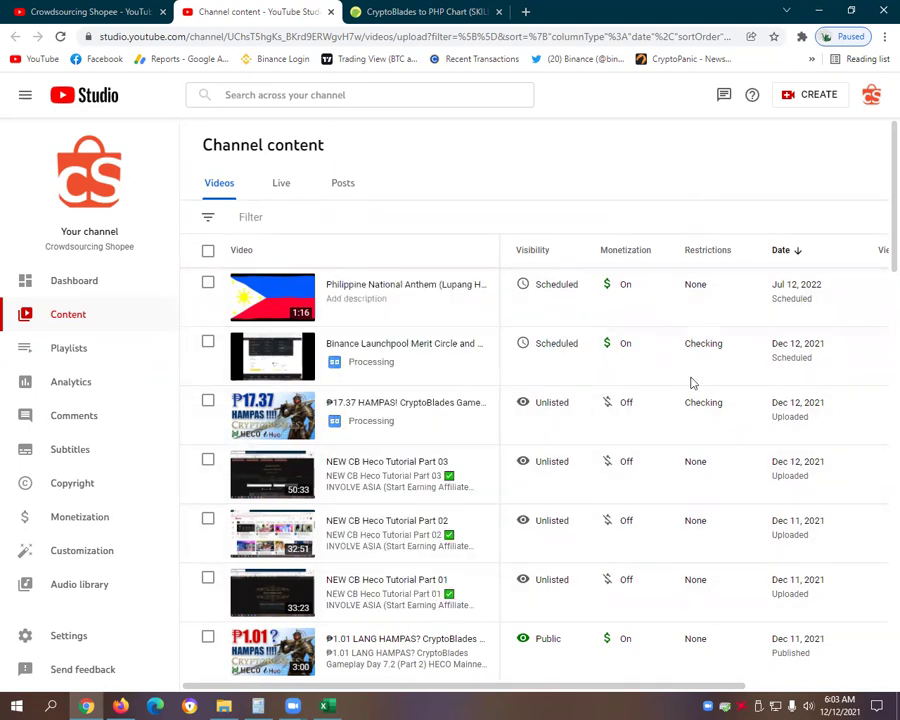
scroll(694, 604, down, 3)
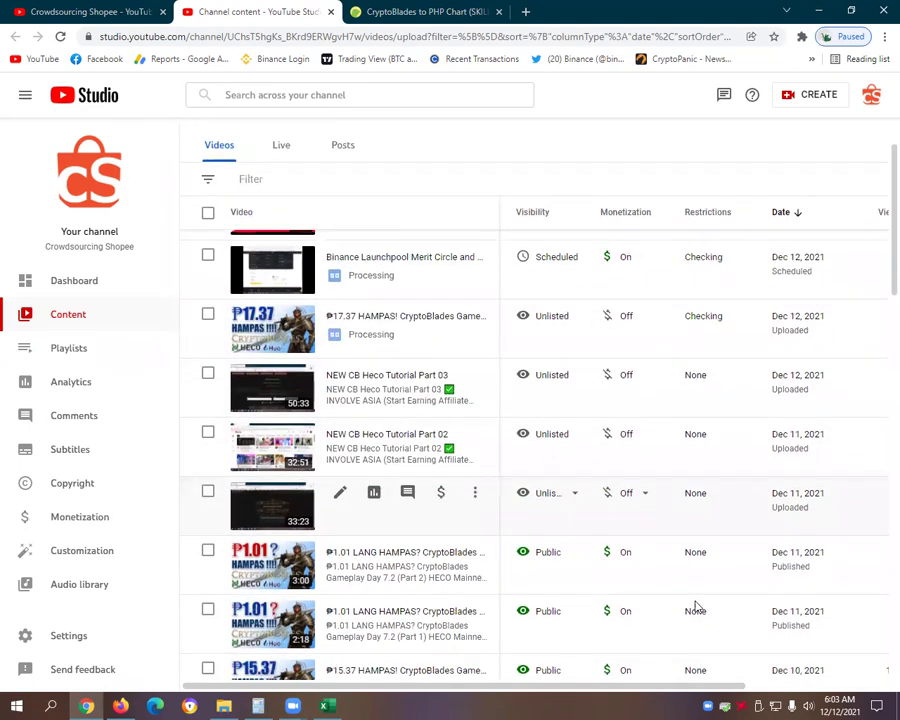
scroll(692, 600, up, 3)
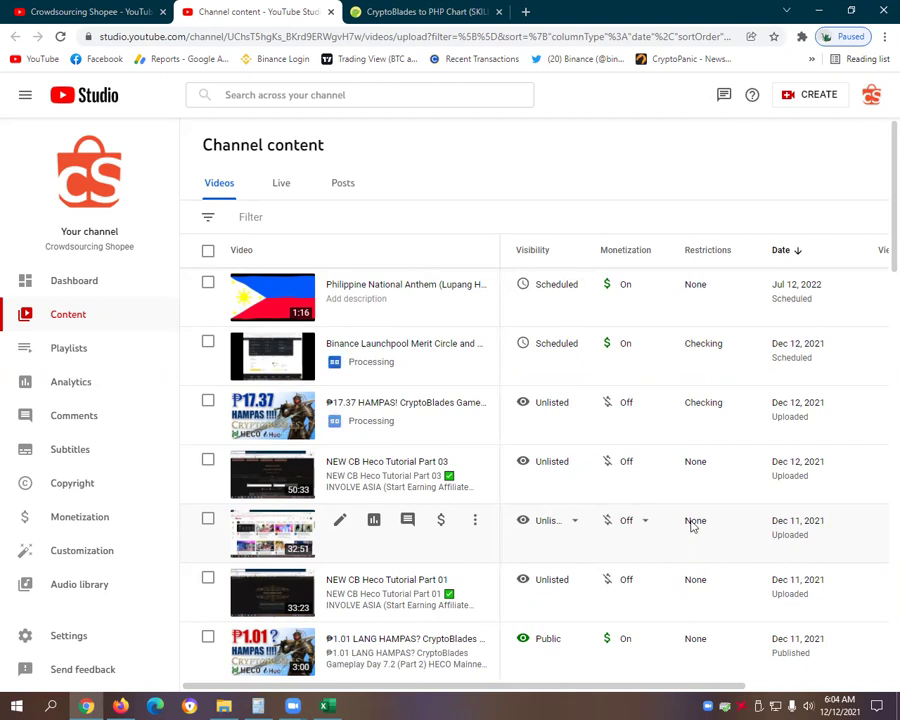
Return to the Crowdsourcing Shopee channel's About page, highlight the channel name and review the description, details and links
click(76, 12)
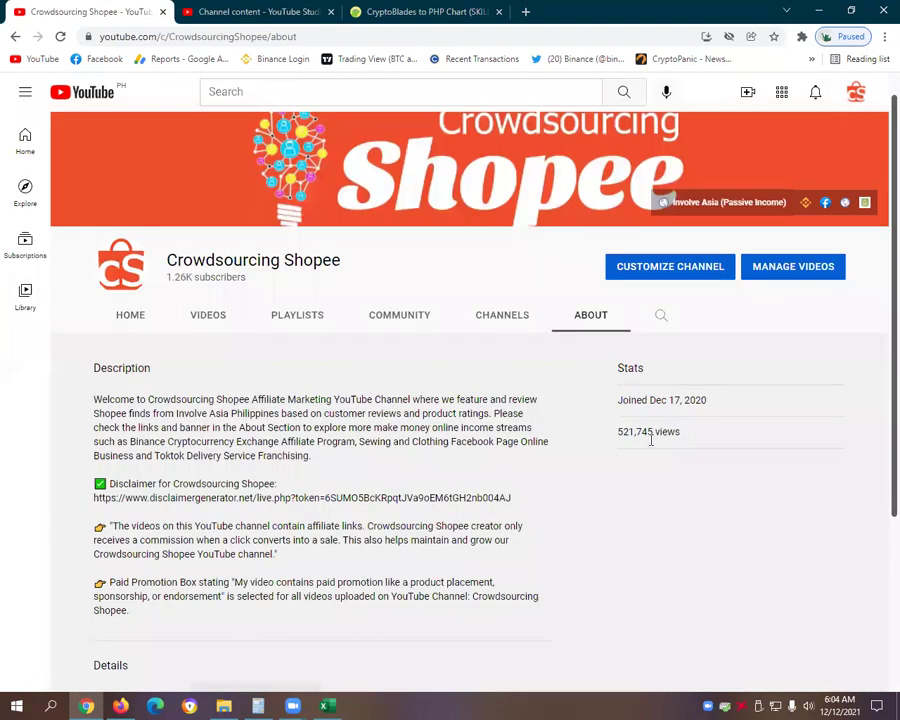
drag(166, 259, 358, 264)
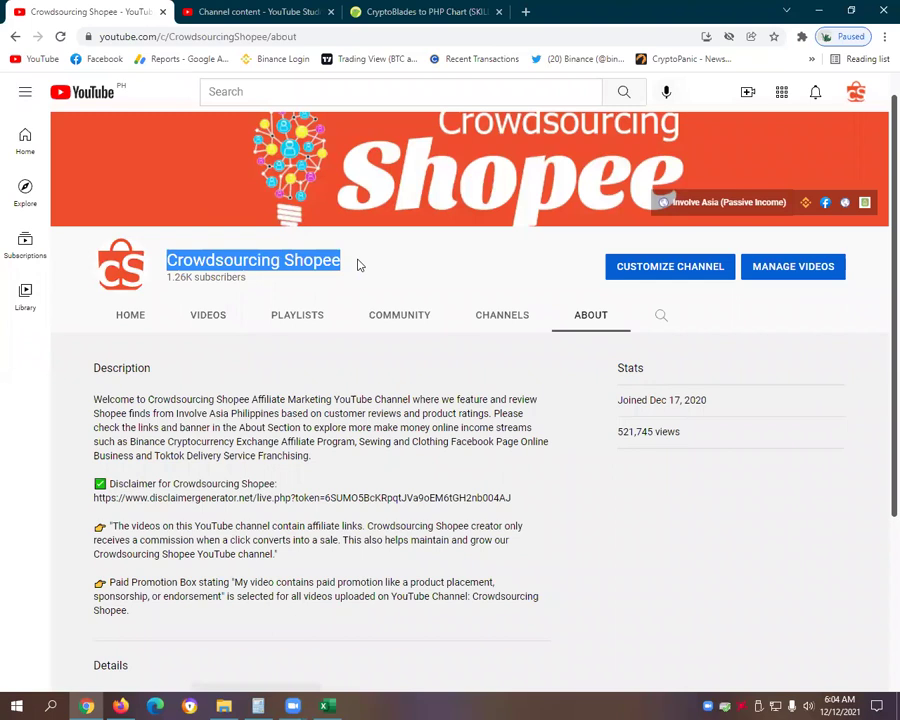
scroll(548, 476, down, 3)
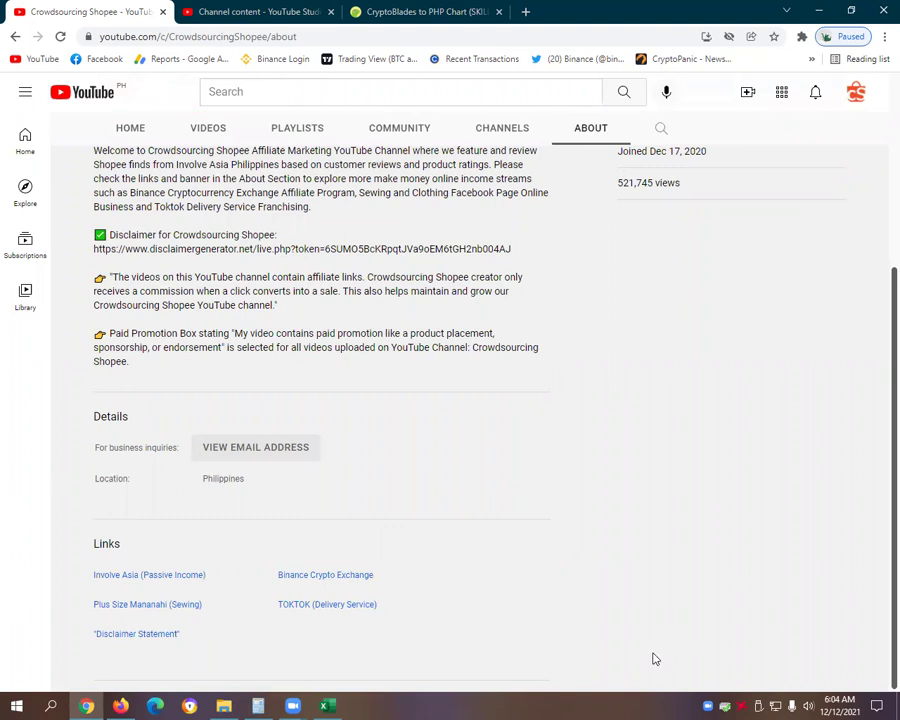
scroll(640, 653, up, 3)
Open the channel's list of uploaded videos and browse through the older uploads
click(208, 345)
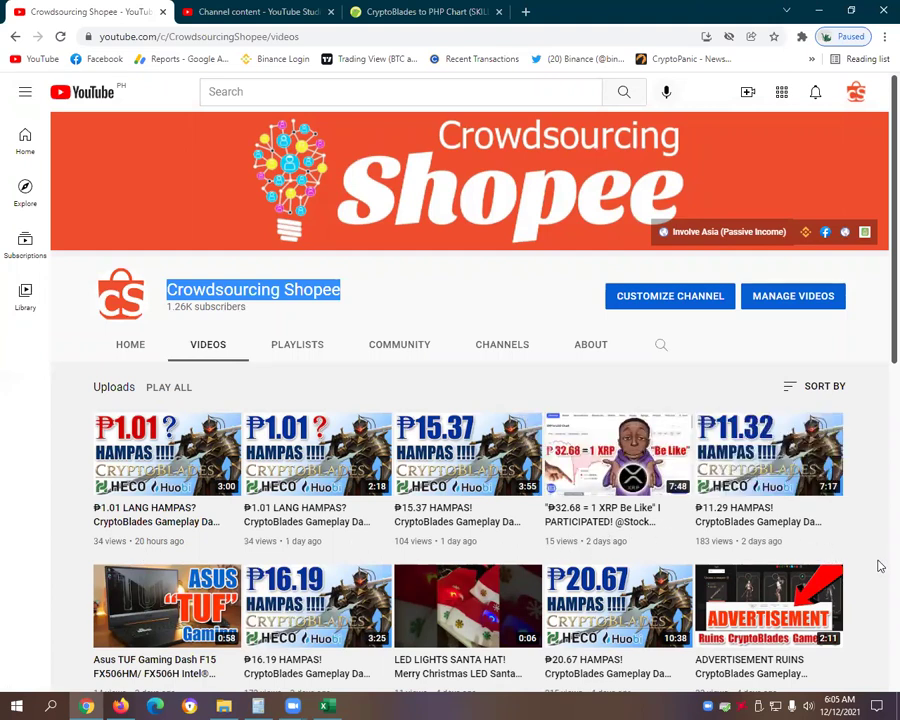
scroll(870, 563, down, 7)
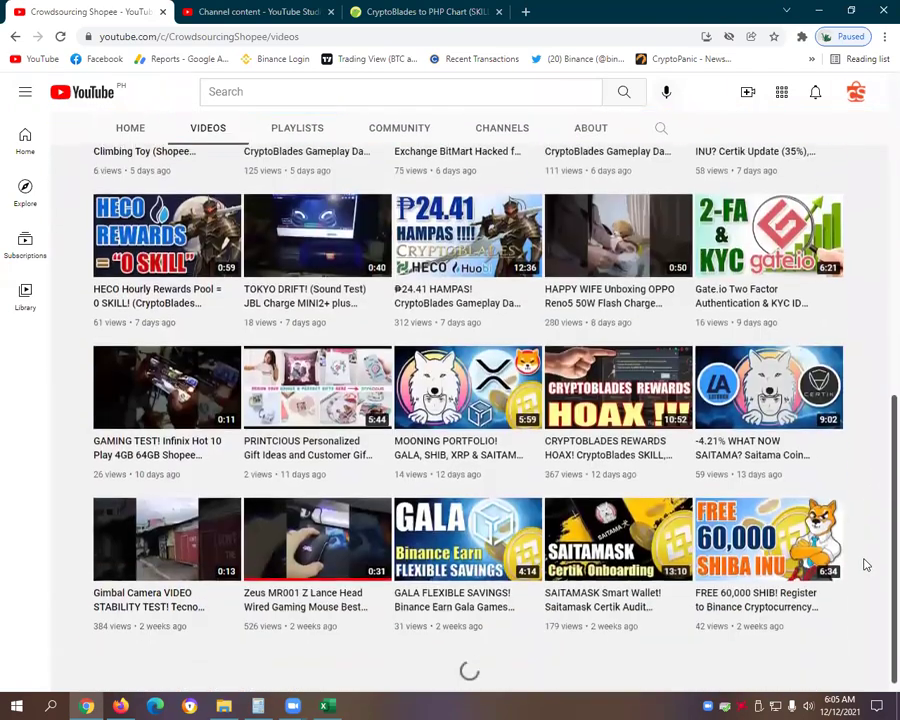
scroll(855, 560, down, 6)
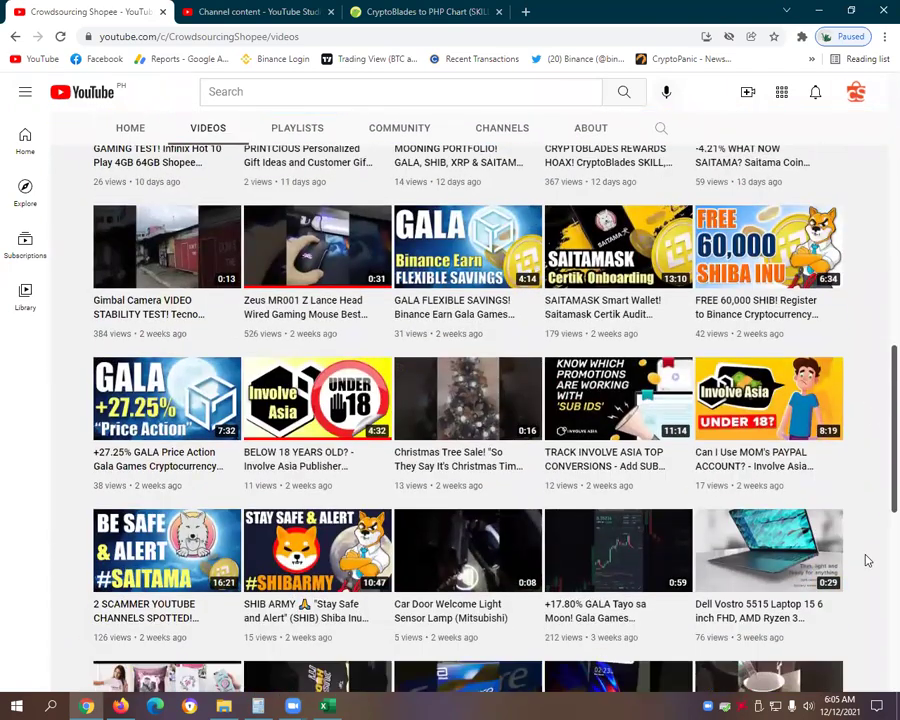
scroll(868, 561, down, 3)
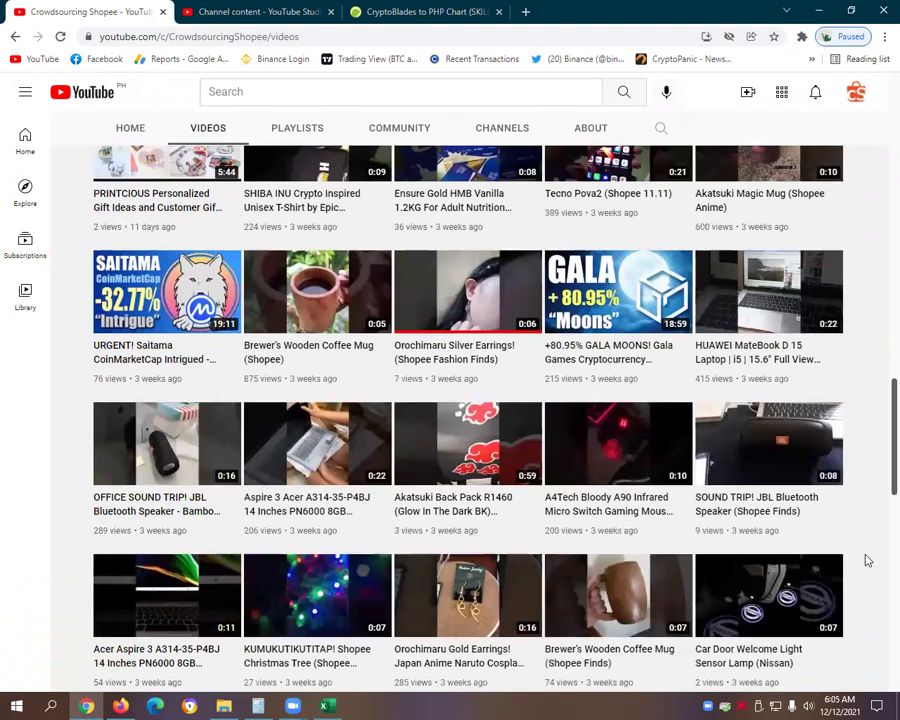